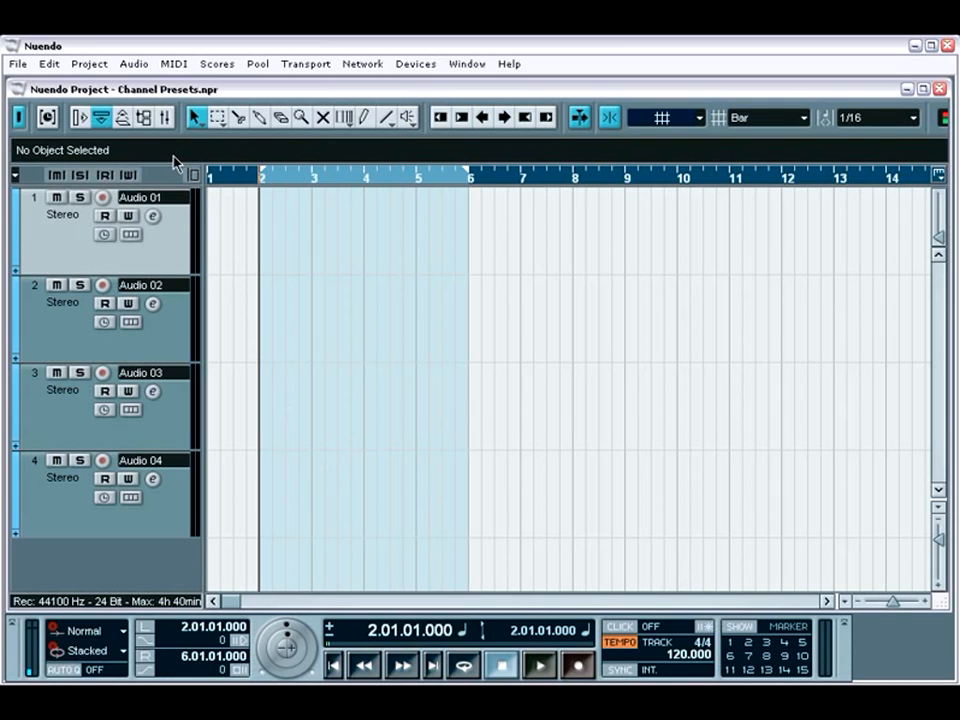
# Start saving the selected Audio 01 mixer channel's settings and create a folder named Presets in E:\temp
pyautogui.click(166, 121)
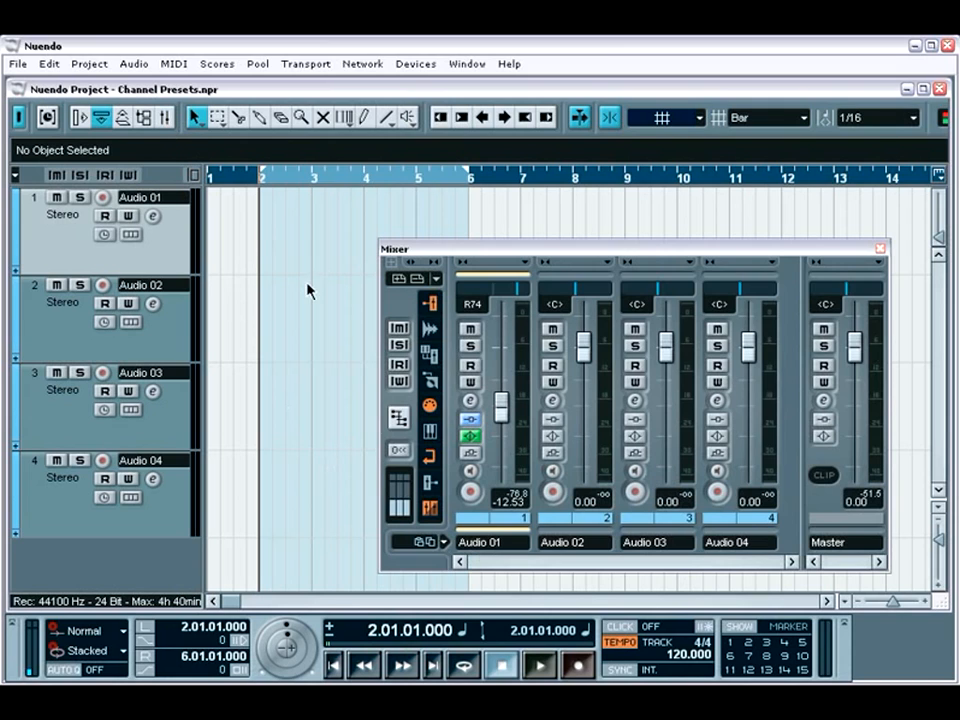
pyautogui.rightClick(491, 539)
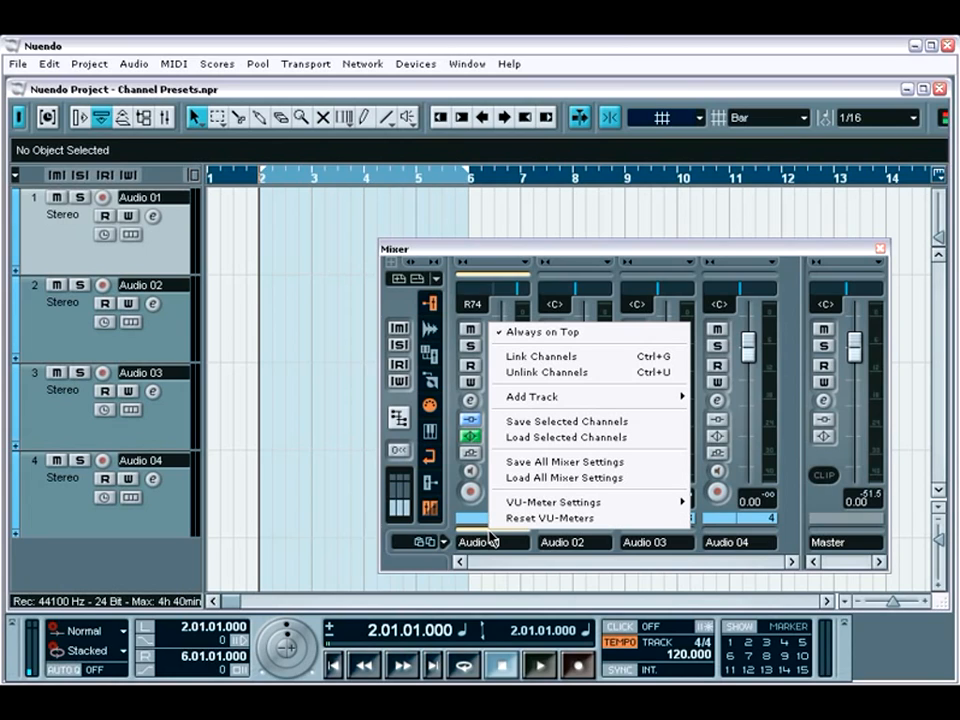
pyautogui.click(637, 426)
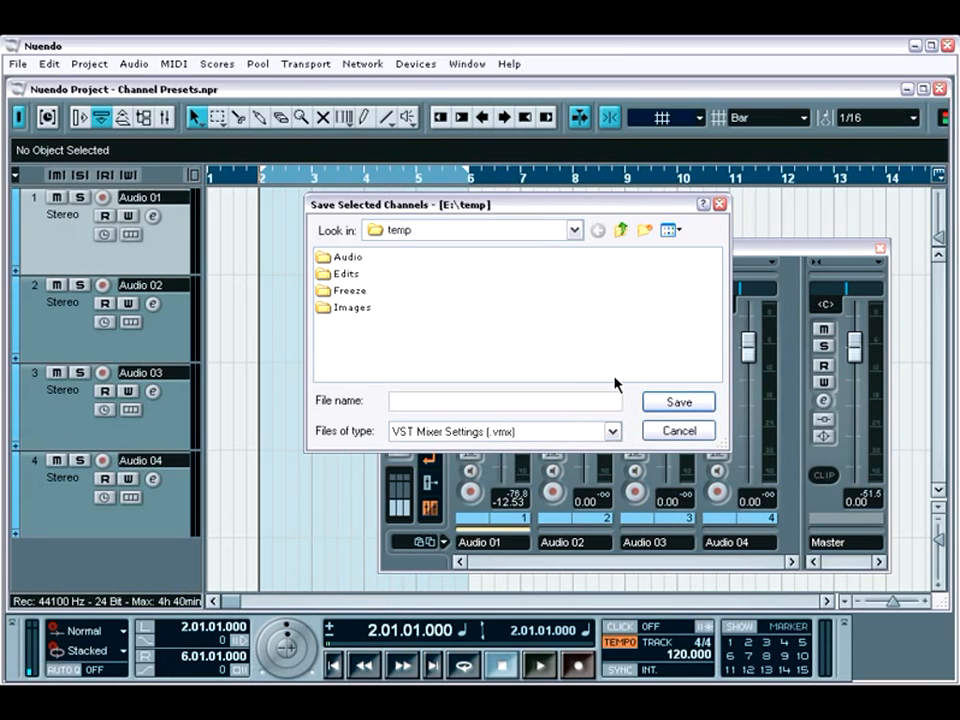
pyautogui.click(644, 234)
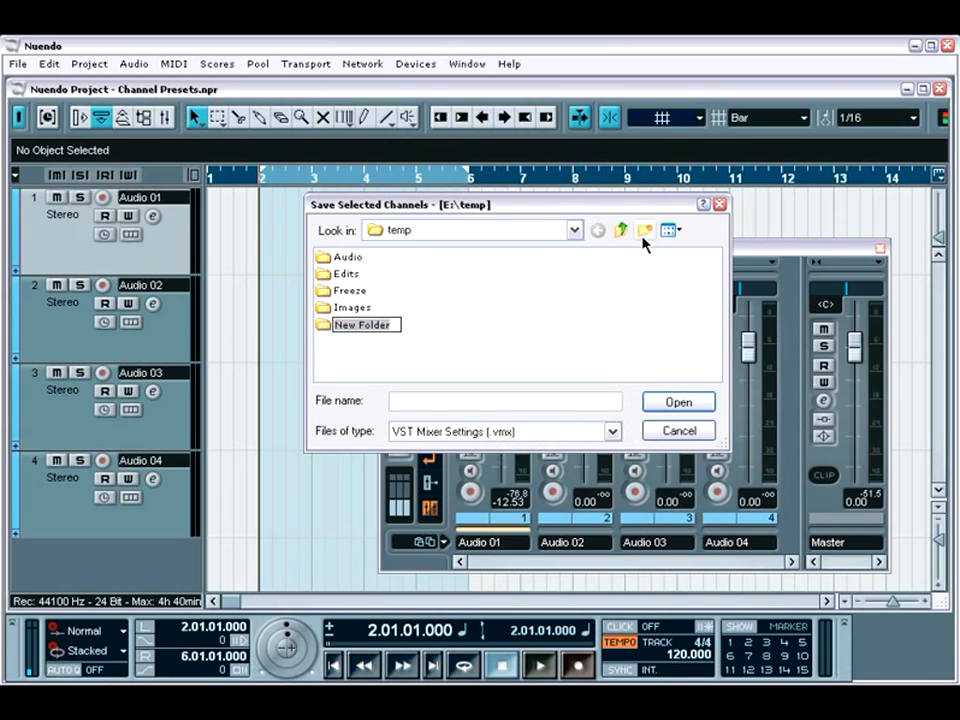
pyautogui.write('Presets')
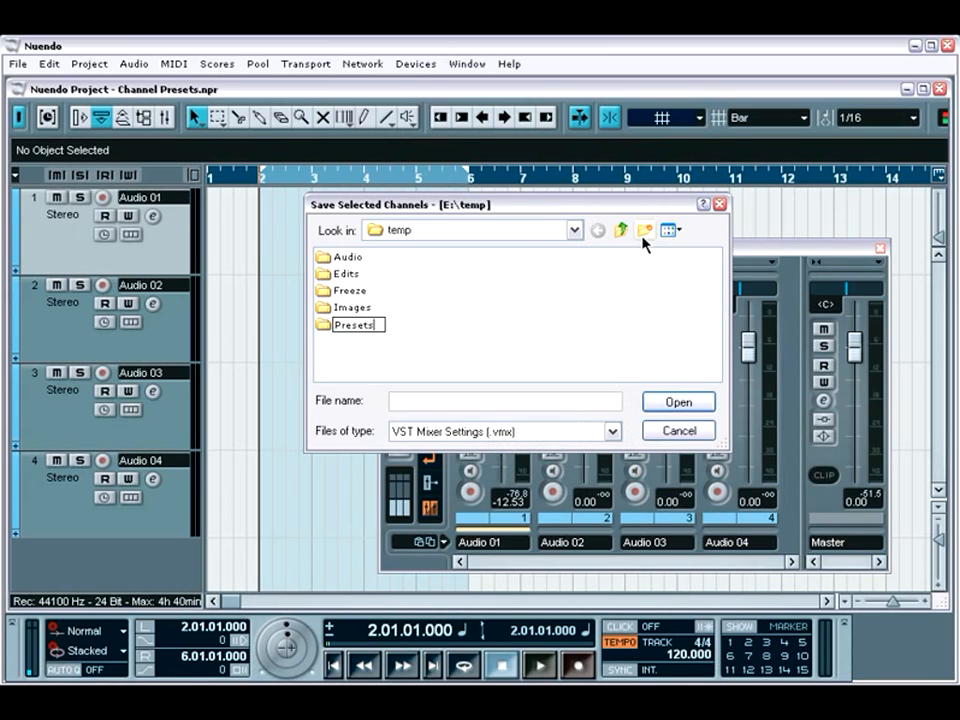
pyautogui.press('Return')
# Save the Audio 01 channel settings as "channel 1" inside the new Presets folder
pyautogui.doubleClick(357, 326)
pyautogui.click(405, 397)
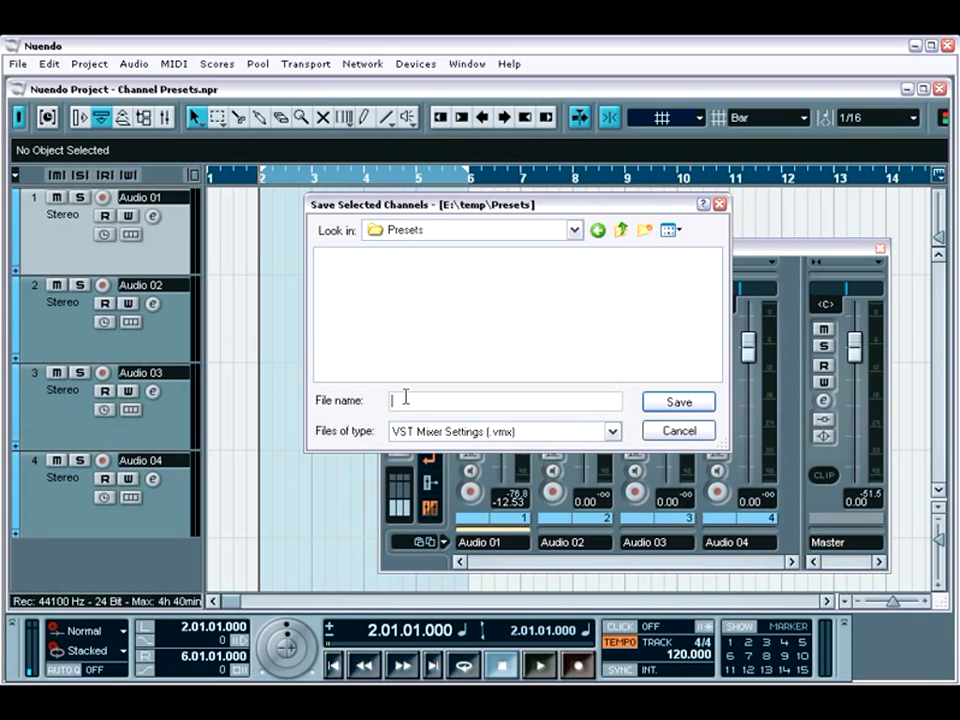
pyautogui.write('channel 1')
pyautogui.press('Return')
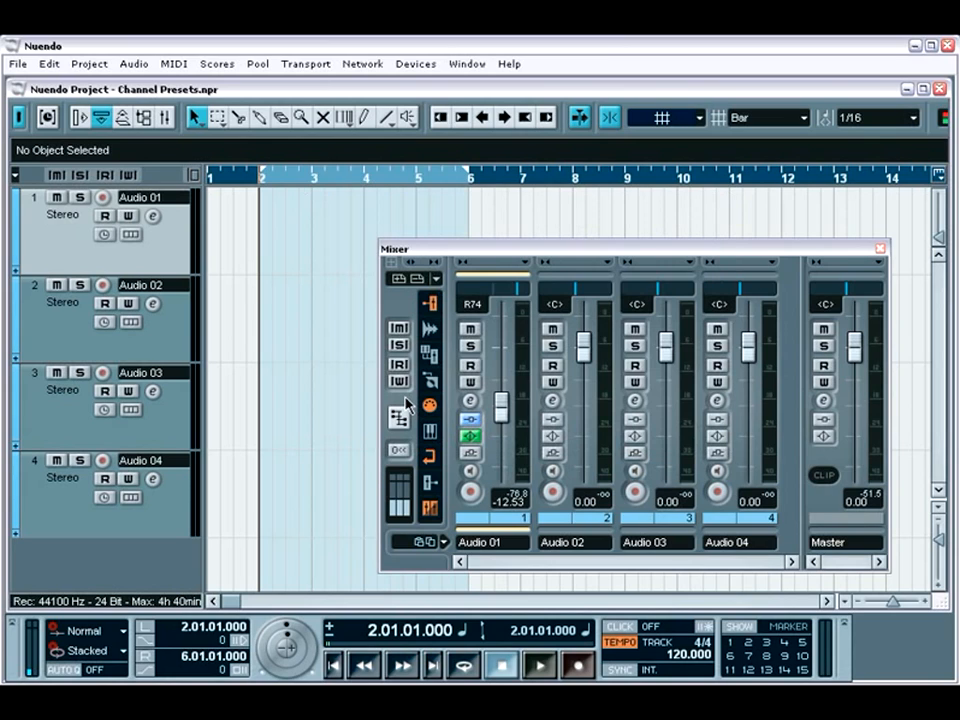
# Load the saved channel 1.vmx settings onto the Audio 02 channel and check its inserts and EQ in the channel settings
pyautogui.click(552, 530)
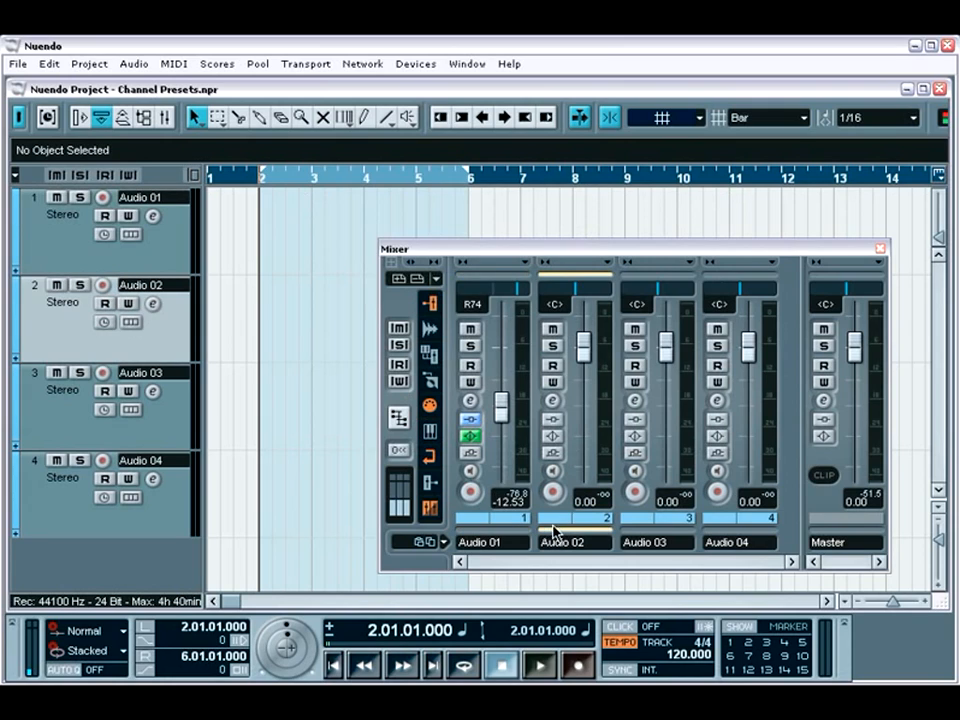
pyautogui.rightClick(562, 537)
pyautogui.click(615, 437)
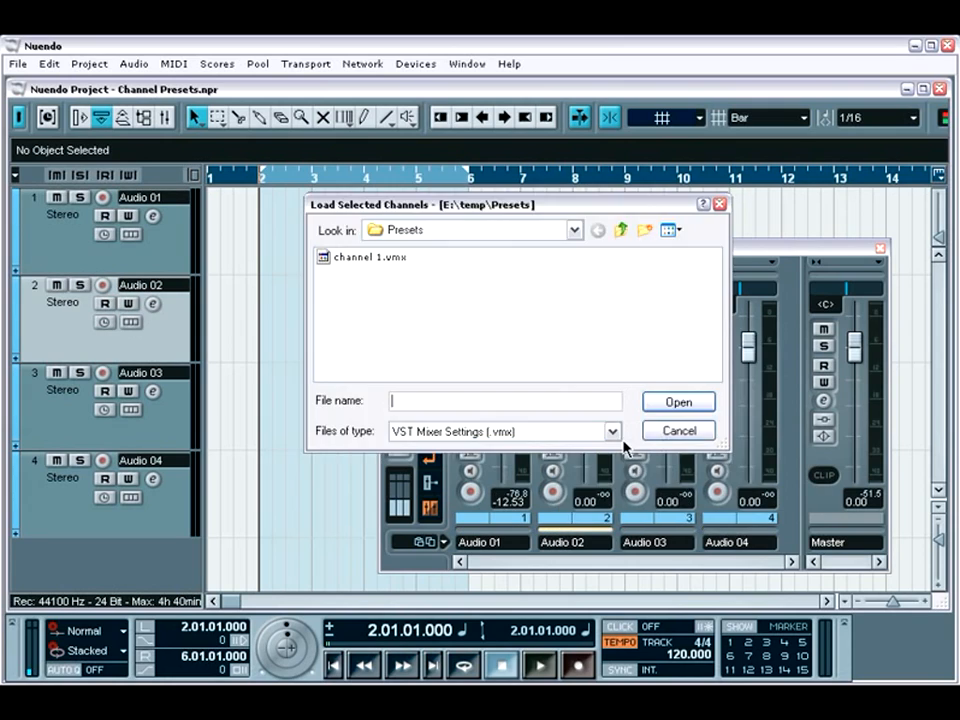
pyautogui.doubleClick(370, 257)
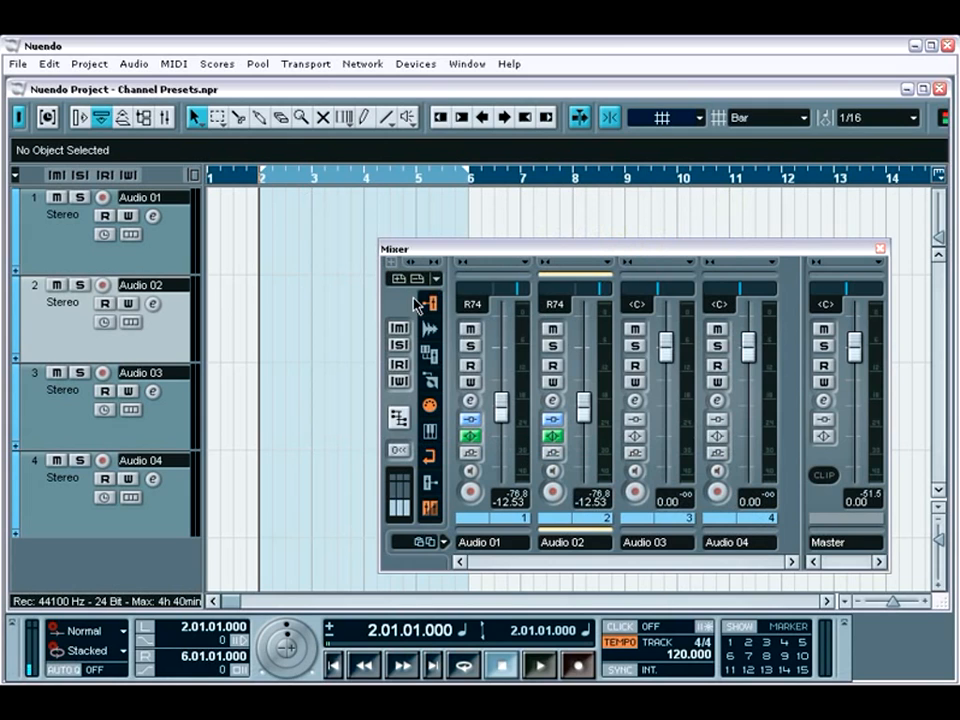
pyautogui.click(548, 402)
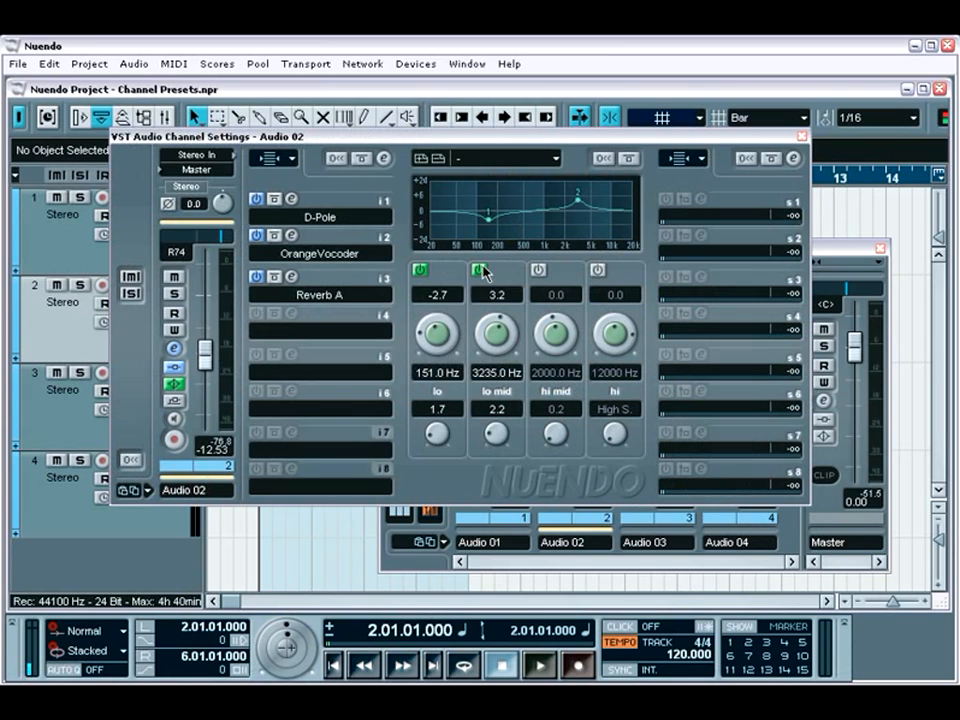
pyautogui.click(801, 135)
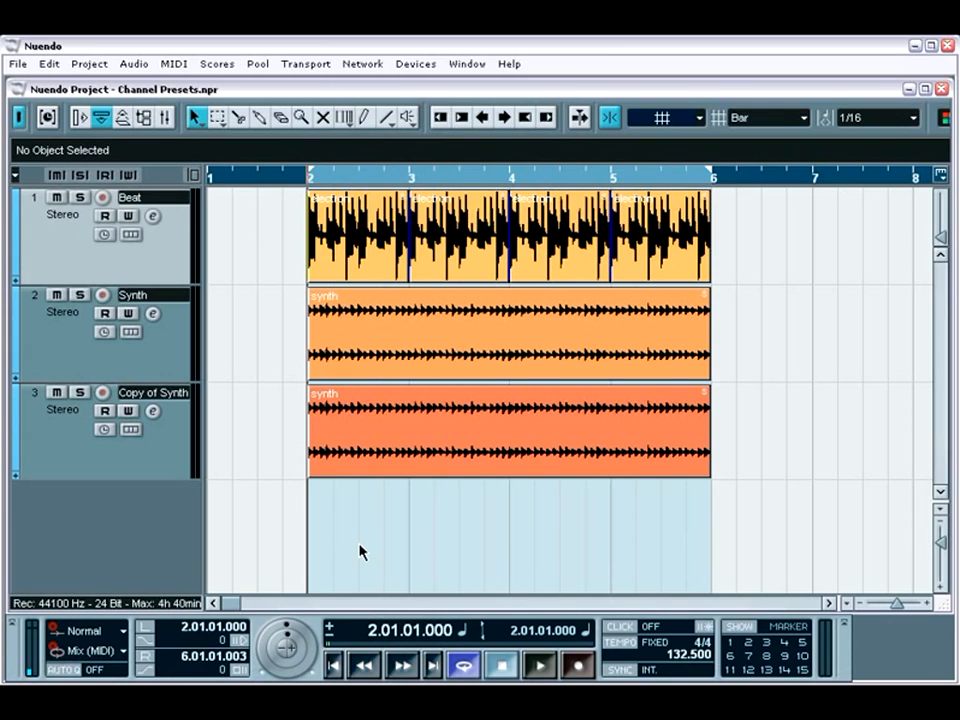
# Play the start of the loop with the Beat and Synth tracks, and stop playback
pyautogui.press('space')
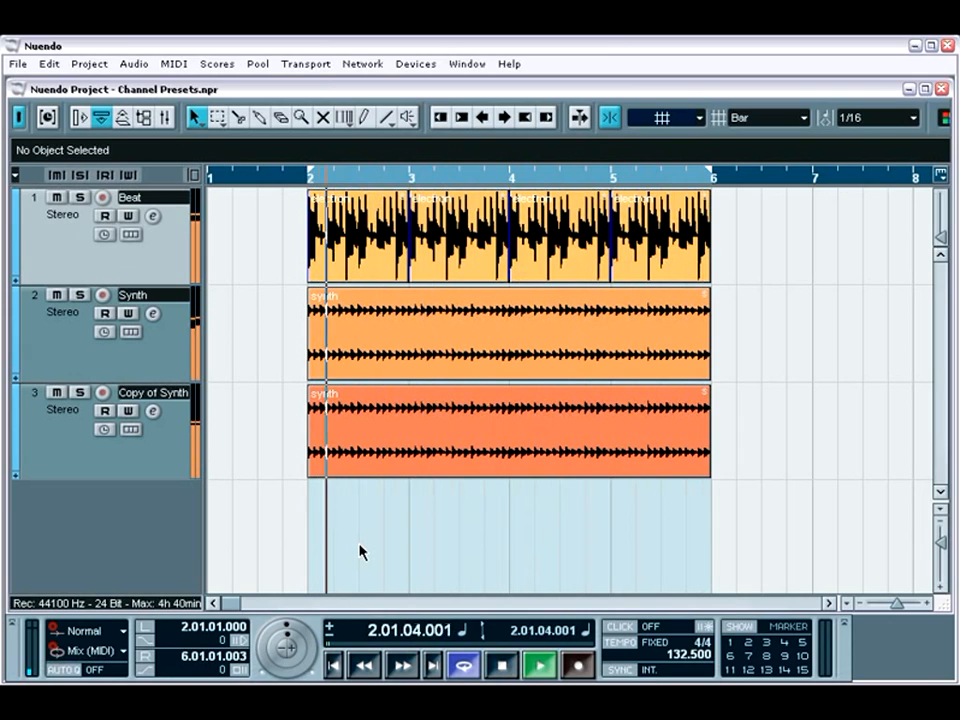
pyautogui.press('space')
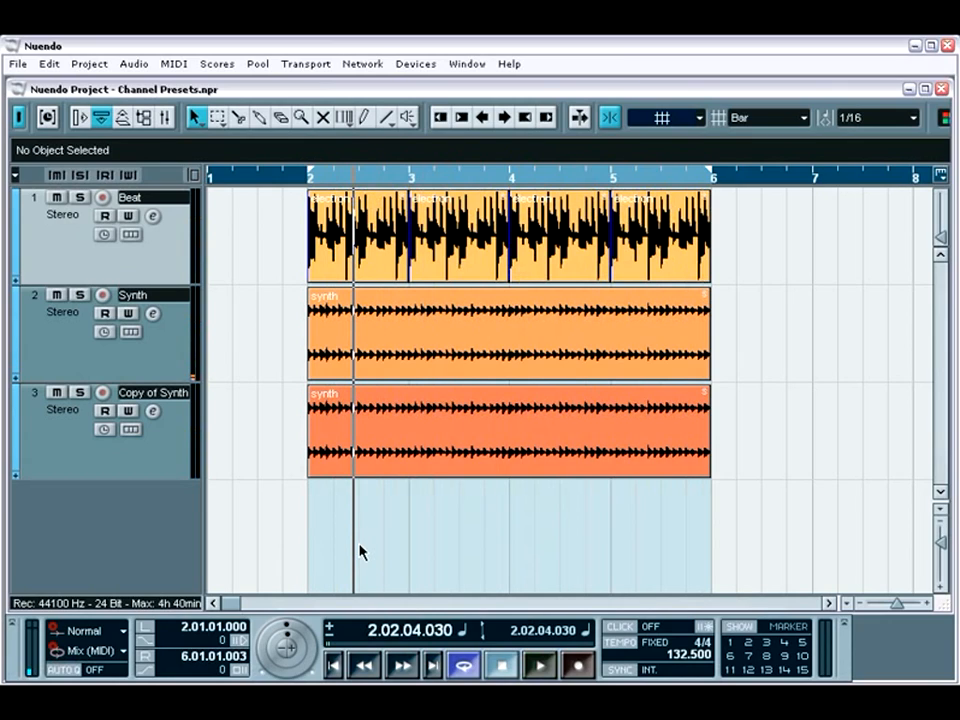
# Close the current project and open the recent project Audio & MIDI Event Handling.npr
pyautogui.click(940, 90)
pyautogui.click(17, 64)
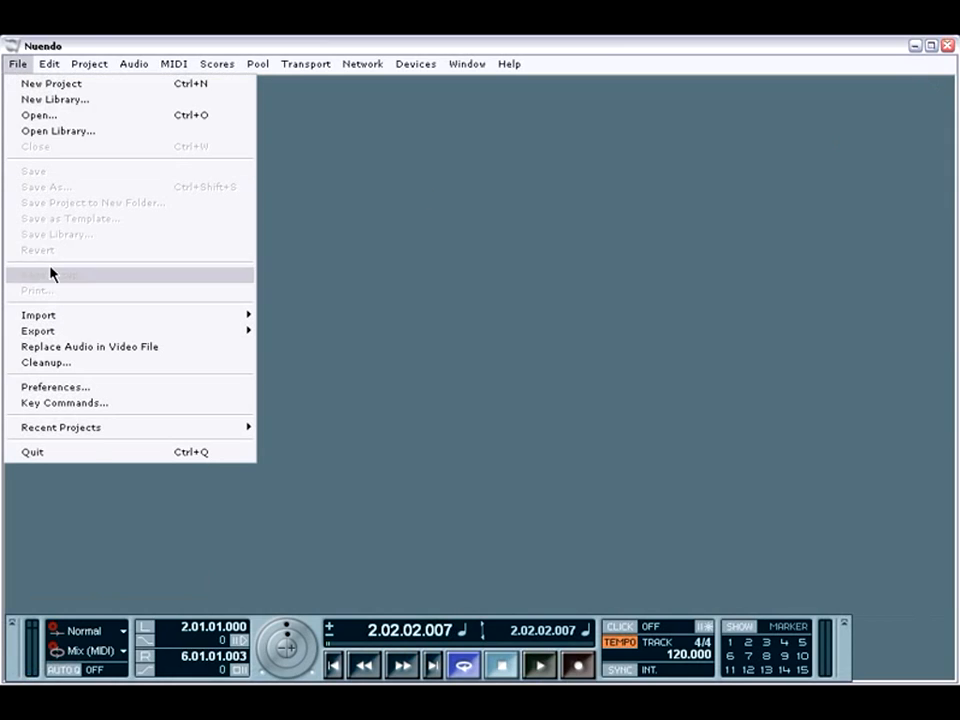
pyautogui.moveTo(90, 428)
pyautogui.click(310, 451)
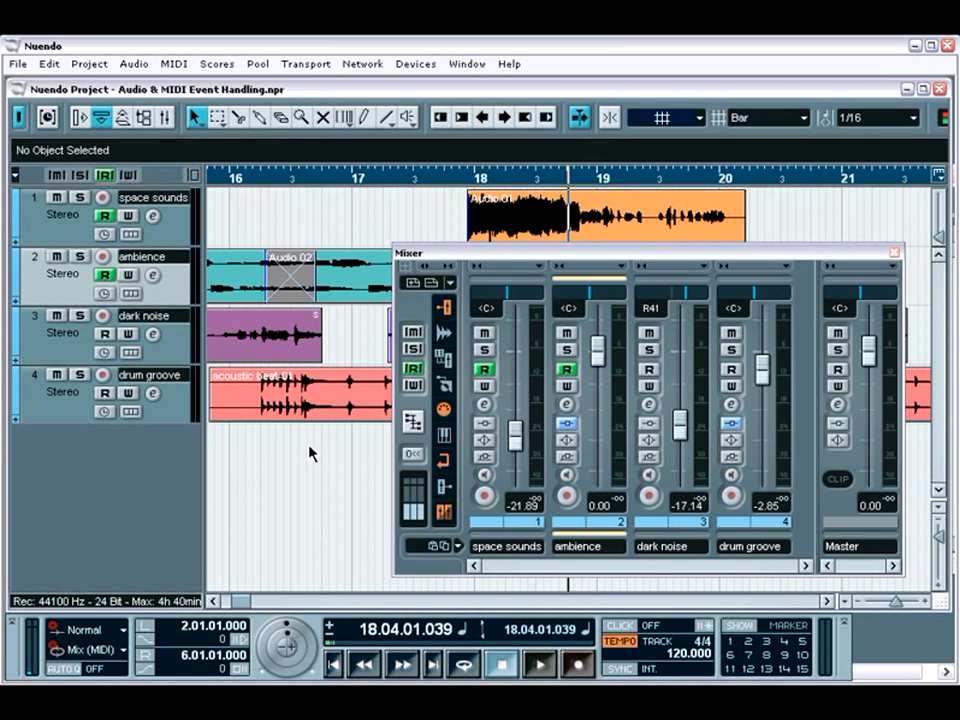
# Save the drum groove channel's mixer settings as "drum groove" in the Presets folder
pyautogui.click(745, 540)
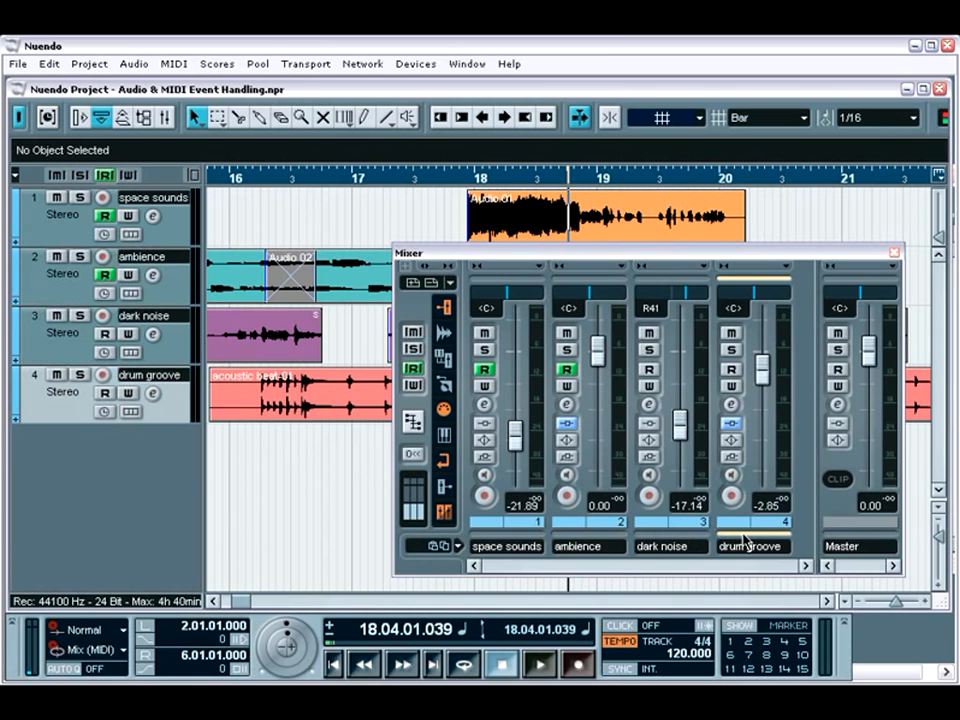
pyautogui.rightClick(803, 508)
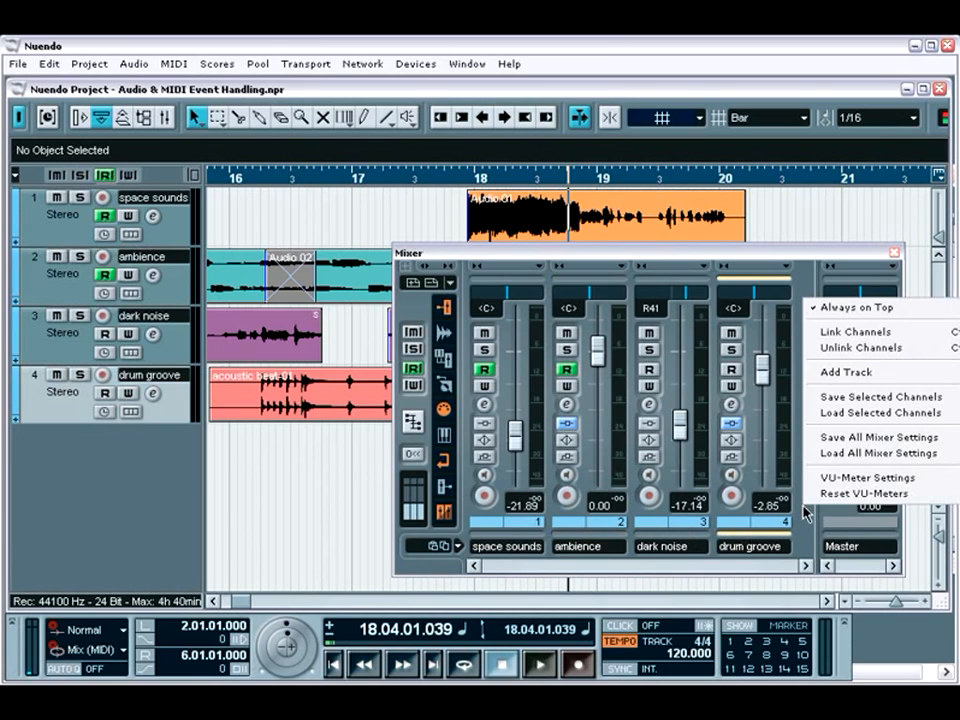
pyautogui.click(846, 397)
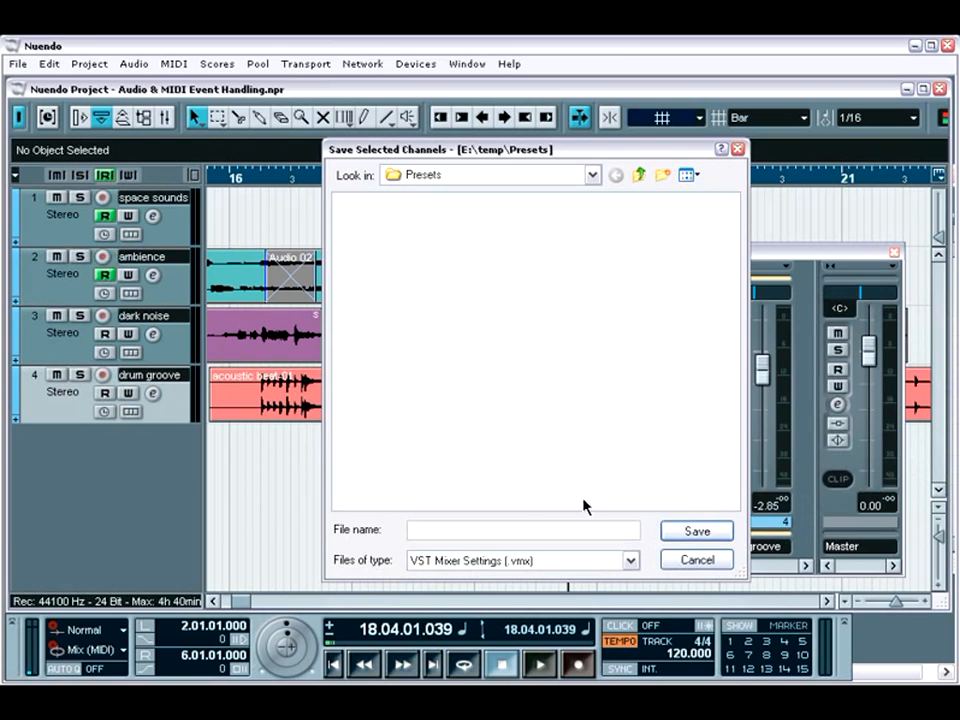
pyautogui.write('drum groove')
pyautogui.press('Return')
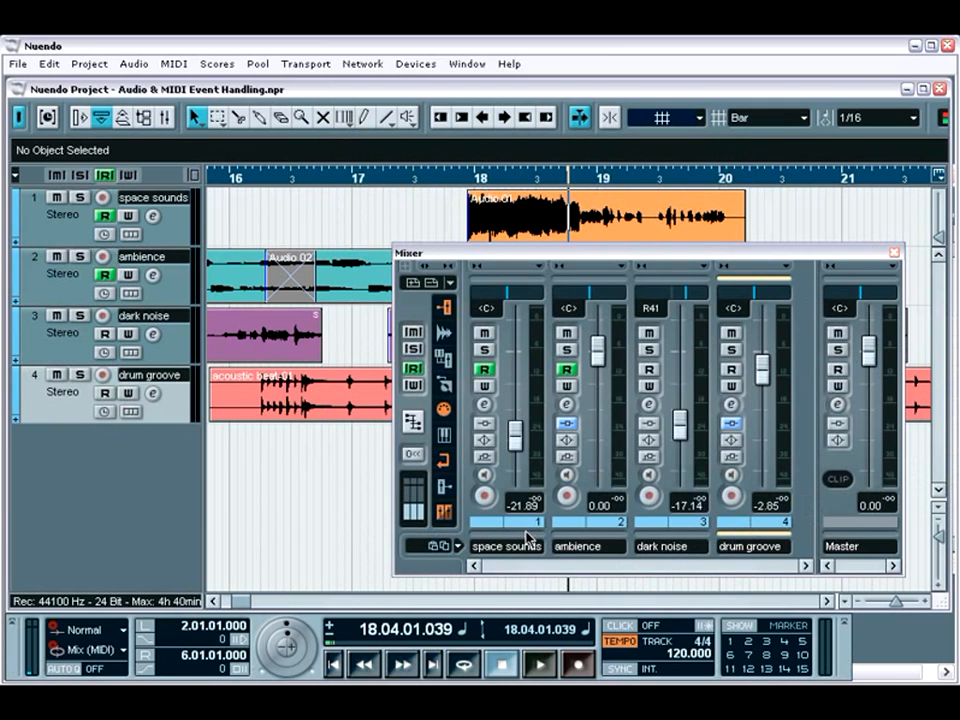
# Close this project and reopen the recent project Channel Presets.npr
pyautogui.click(940, 88)
pyautogui.click(14, 65)
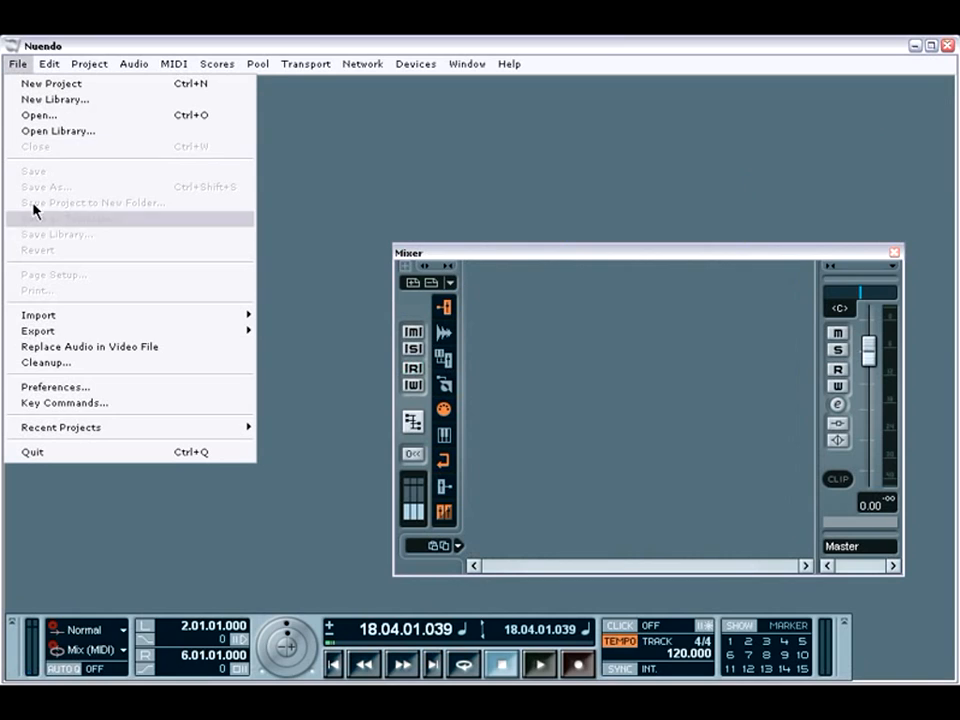
pyautogui.moveTo(103, 430)
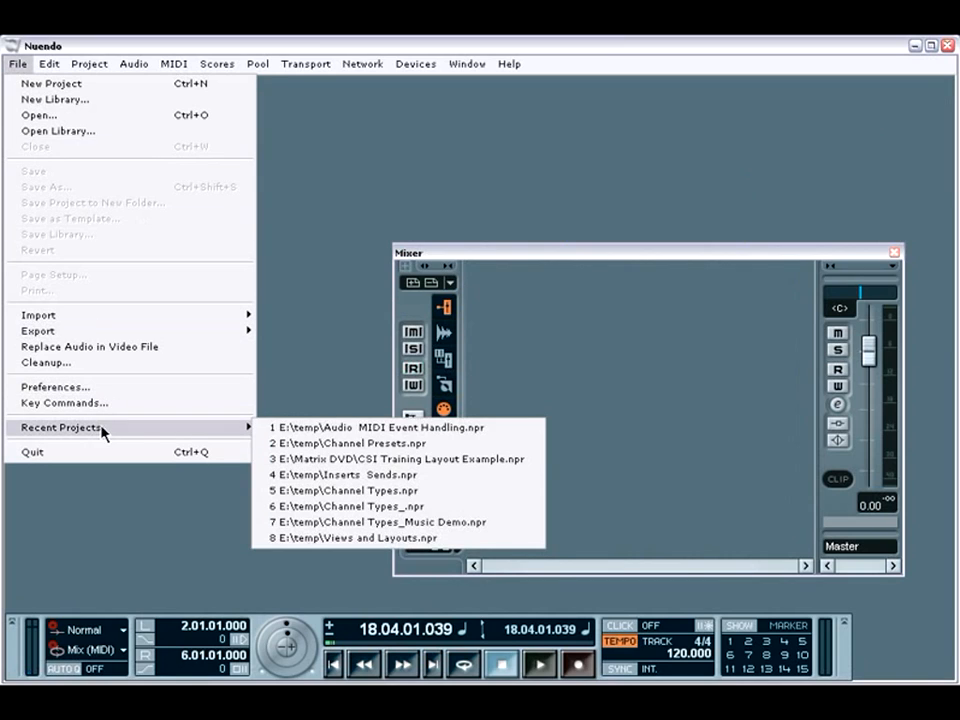
pyautogui.click(308, 443)
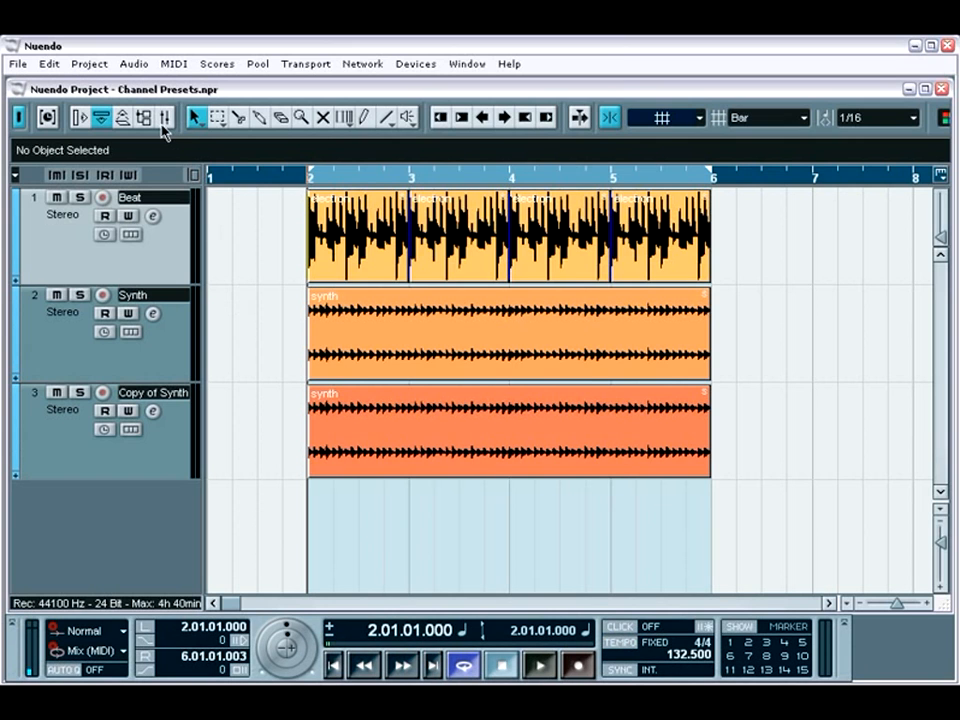
# Load the saved drum groove channel settings onto the Beat channel in the mixer
pyautogui.click(164, 119)
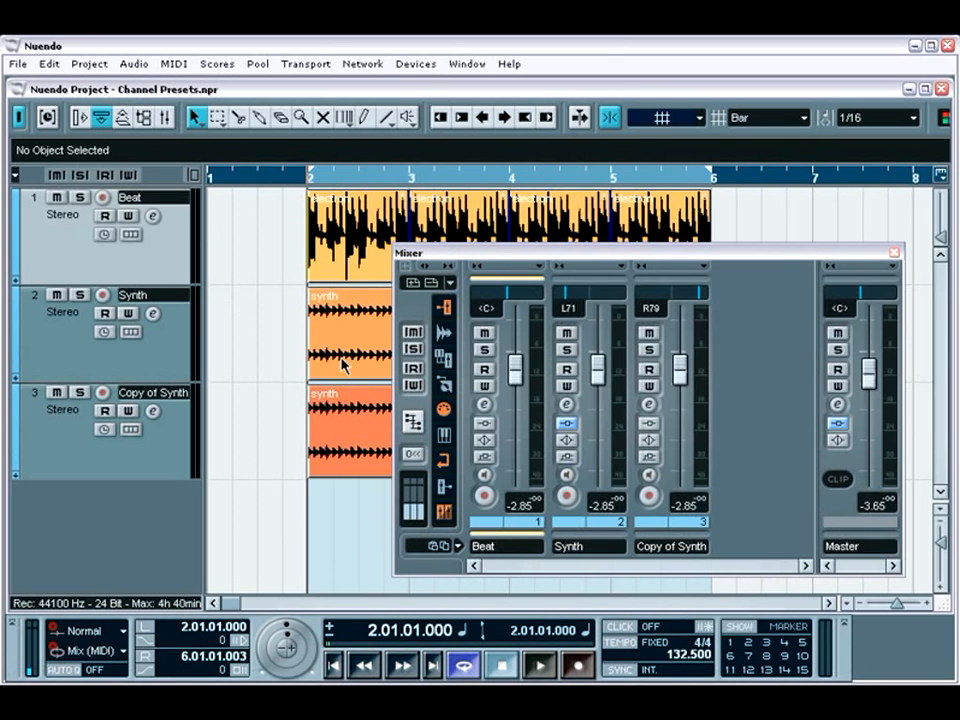
pyautogui.rightClick(505, 330)
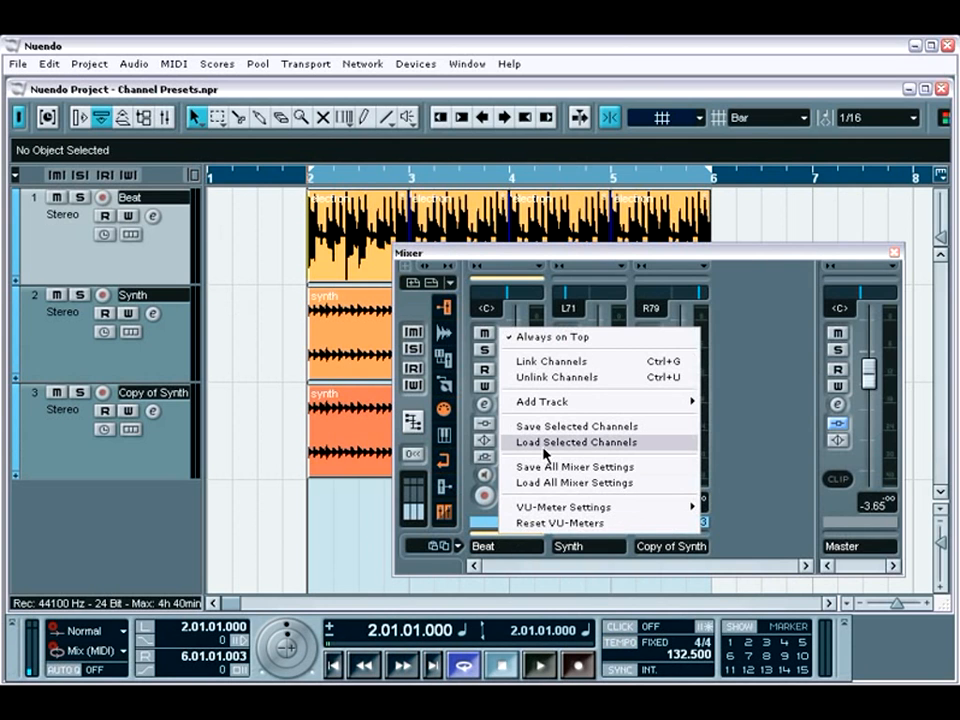
pyautogui.click(576, 442)
pyautogui.click(390, 203)
pyautogui.doubleClick(390, 204)
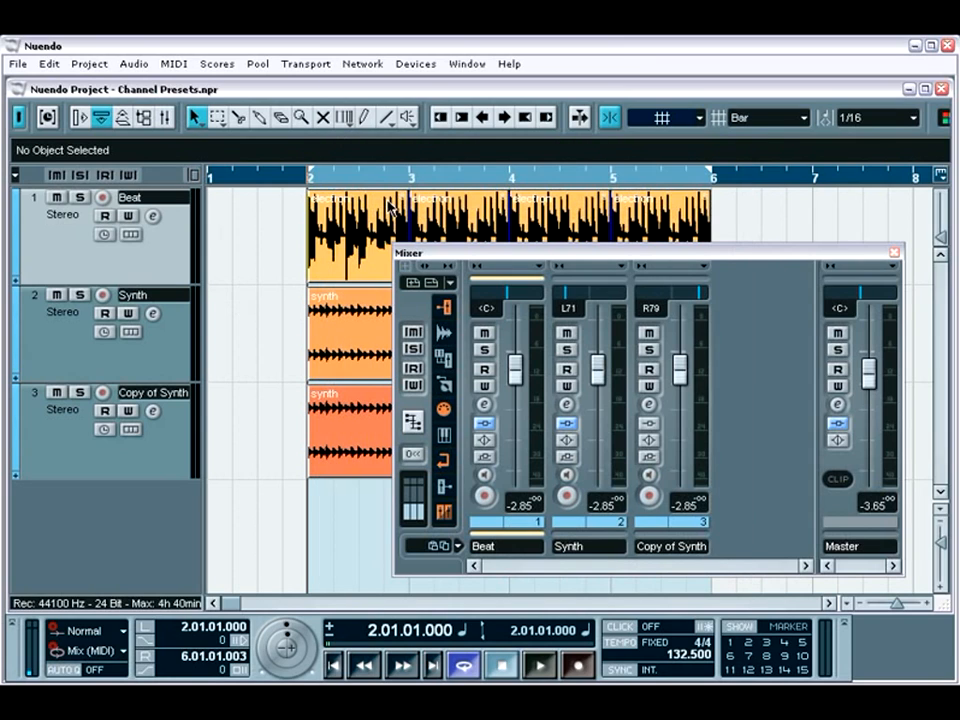
# Listen to the loop while inspecting the Beat channel's inserts and EQ, and close the mixer after stopping playback
pyautogui.press('space')
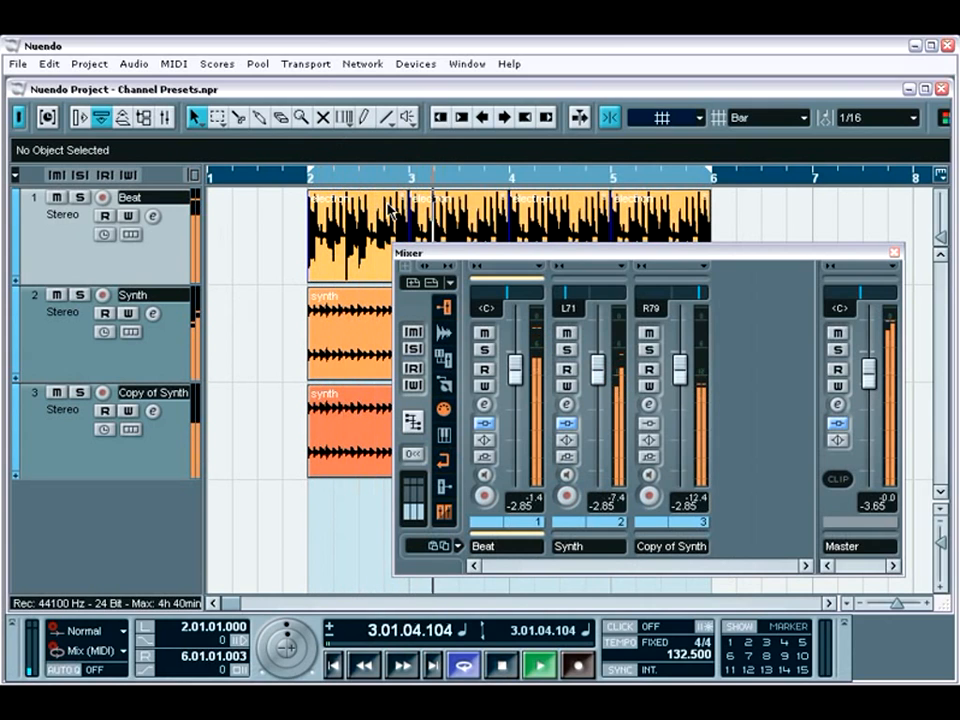
pyautogui.click(484, 404)
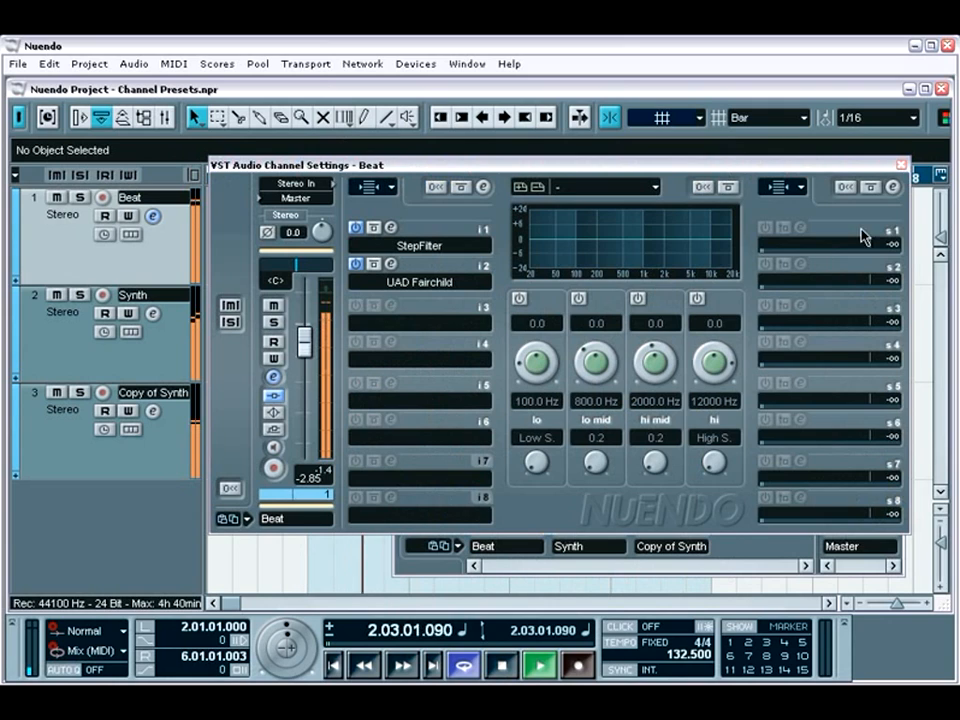
pyautogui.click(901, 164)
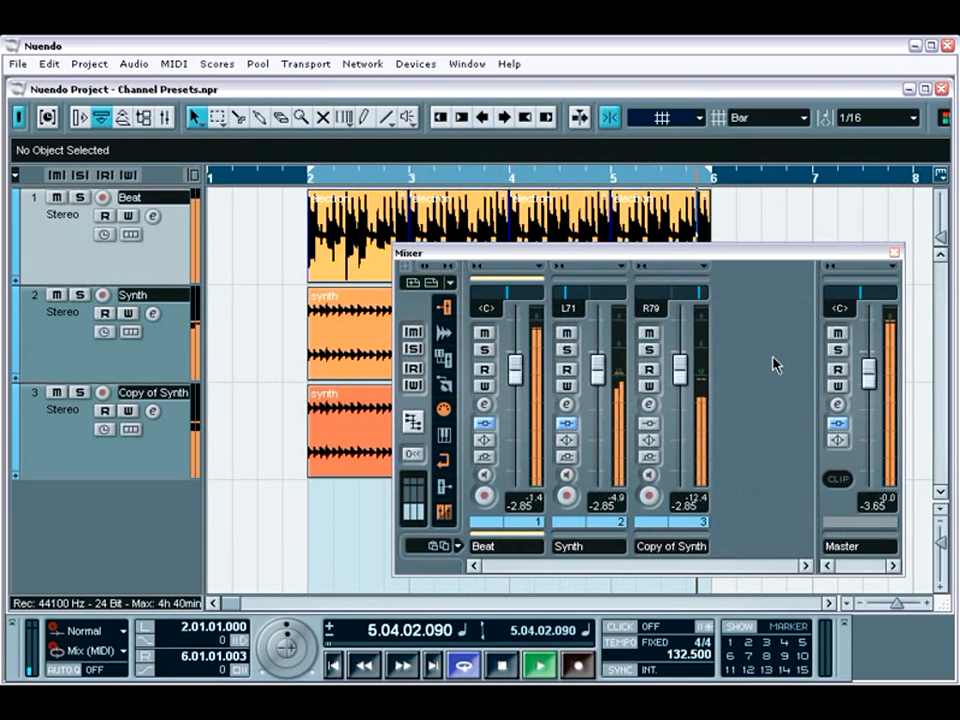
pyautogui.press('space')
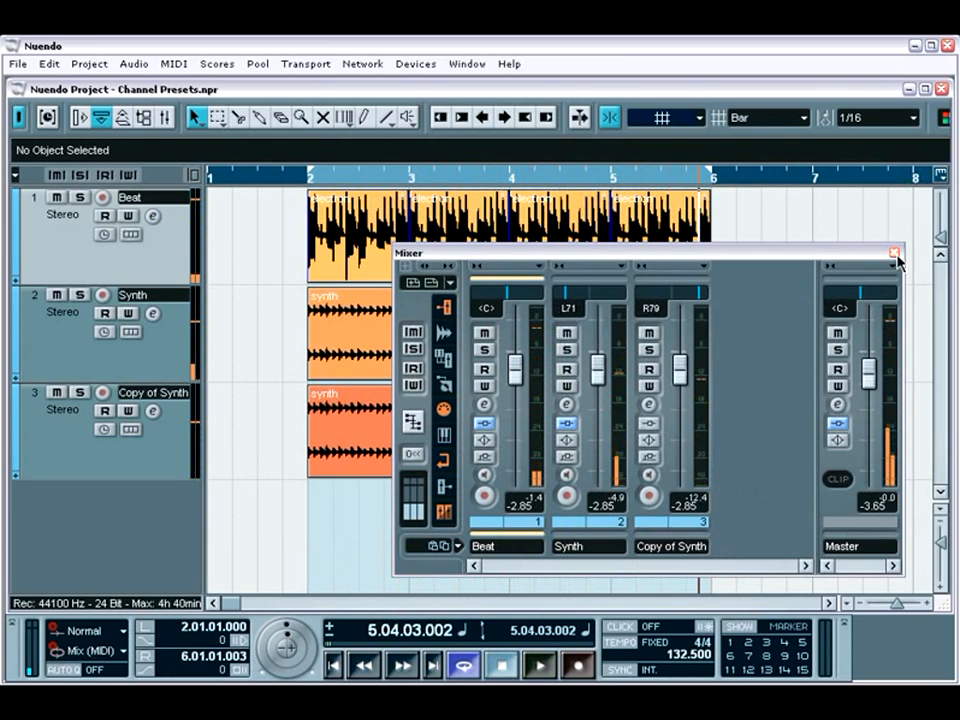
pyautogui.click(894, 252)
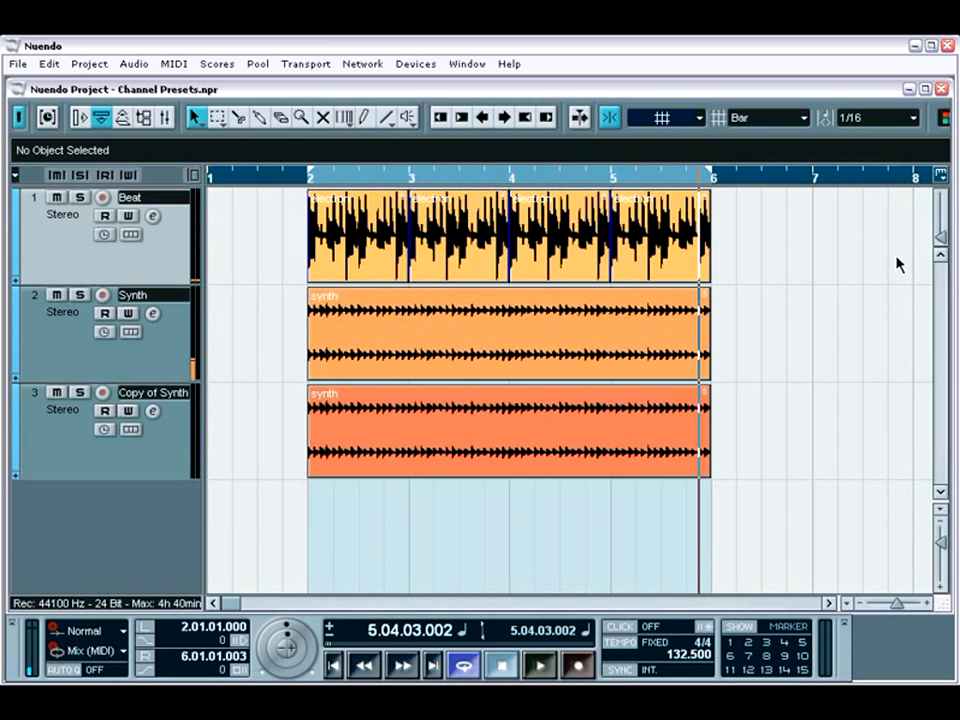
# Solo the Synth and Copy of Synth tracks and audition them from the left locator
pyautogui.click(79, 295)
pyautogui.click(80, 393)
pyautogui.press('KP_1')
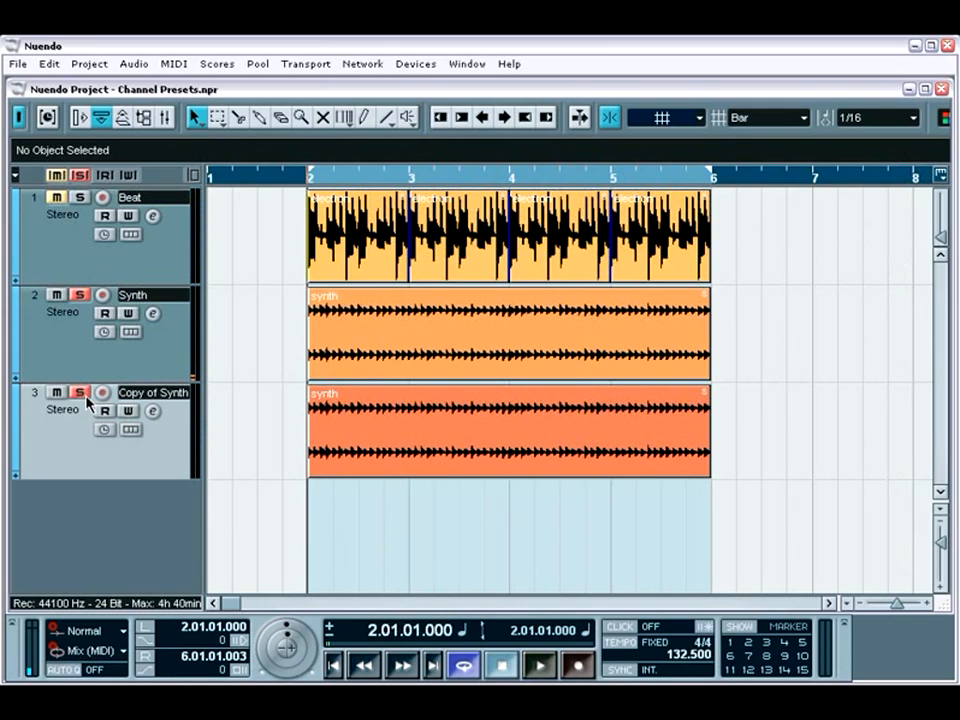
pyautogui.press('space')
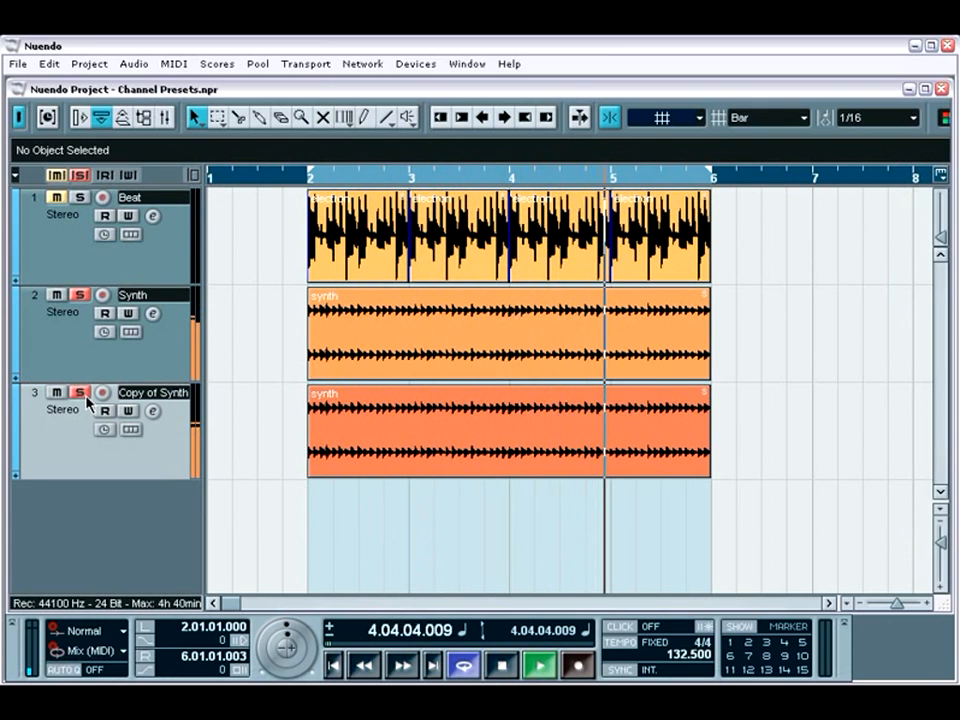
pyautogui.press('space')
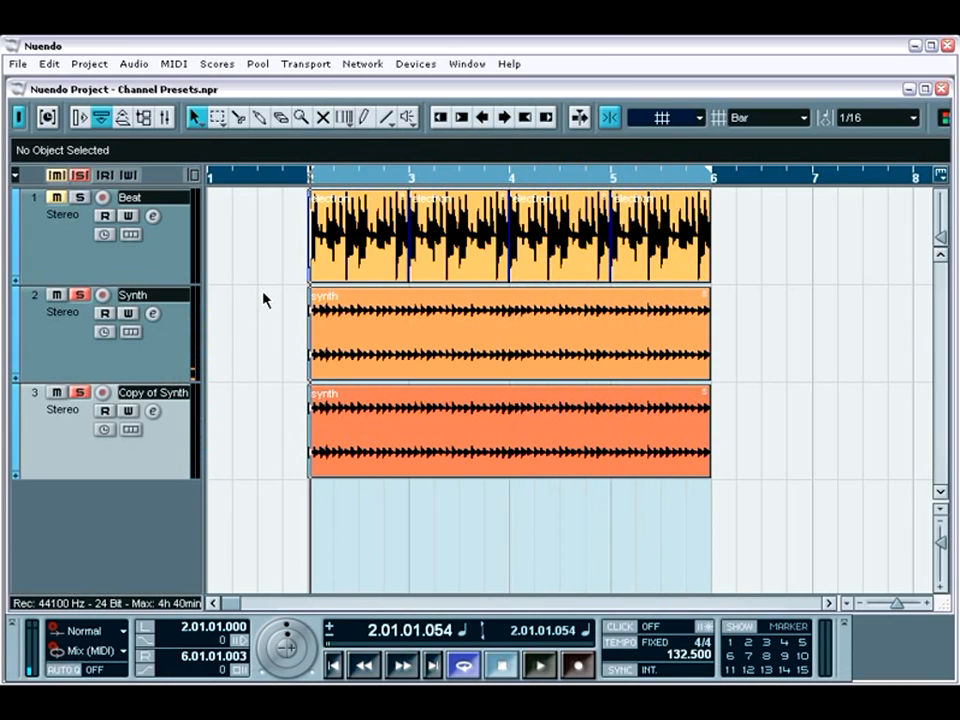
# Save the Synth channel's settings from the mixer as a preset named synth in the Presets folder, and close its channel settings window
pyautogui.click(167, 120)
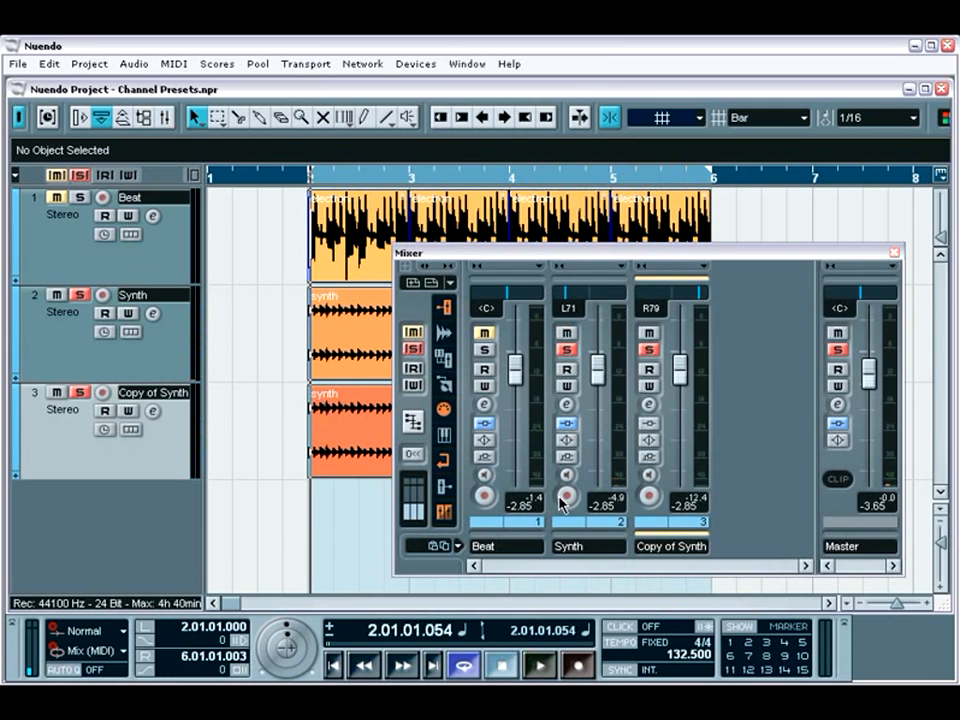
pyautogui.click(563, 405)
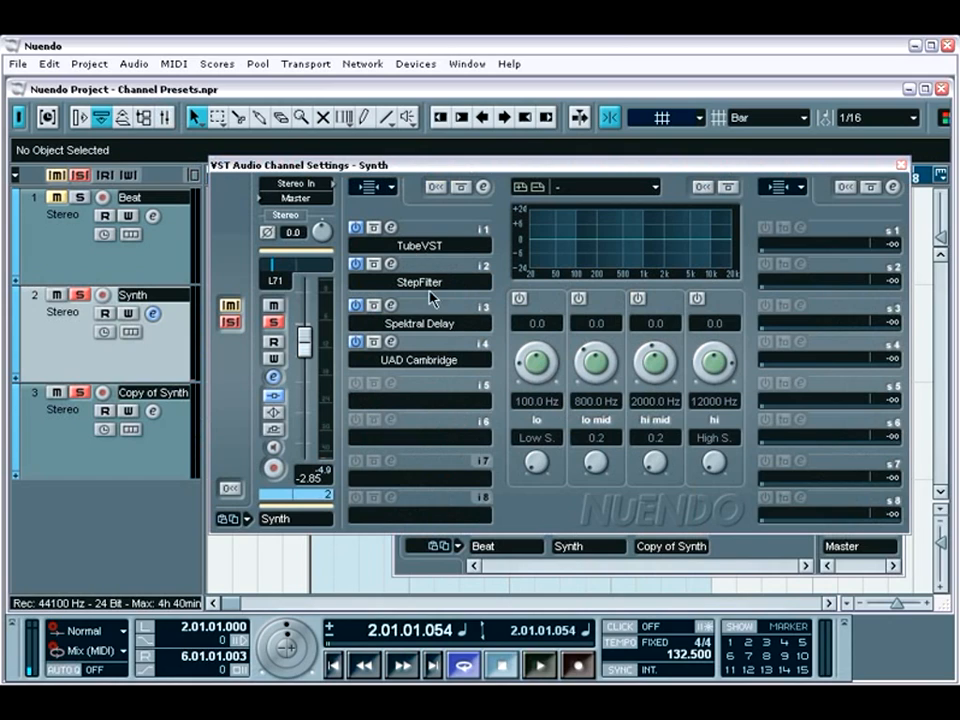
pyautogui.rightClick(303, 440)
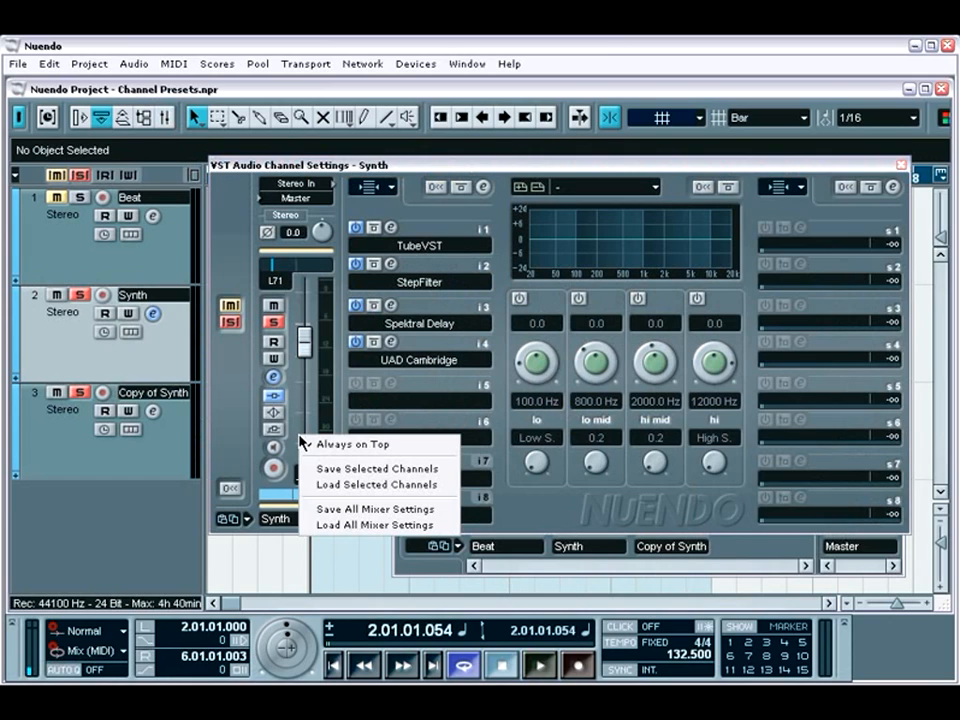
pyautogui.click(339, 470)
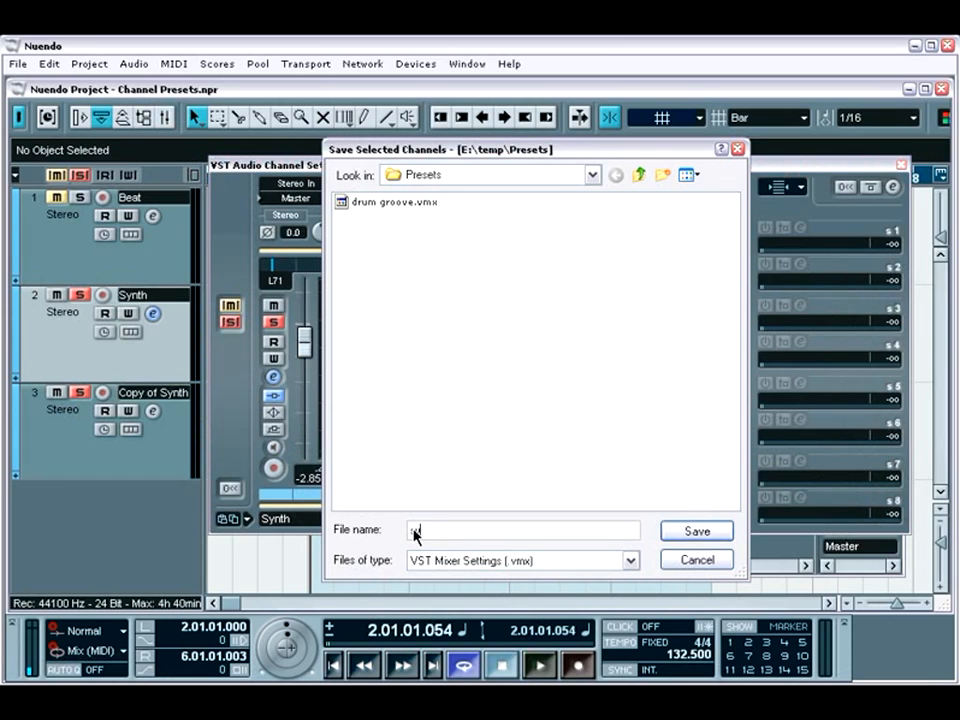
pyautogui.write('synth')
pyautogui.press('Return')
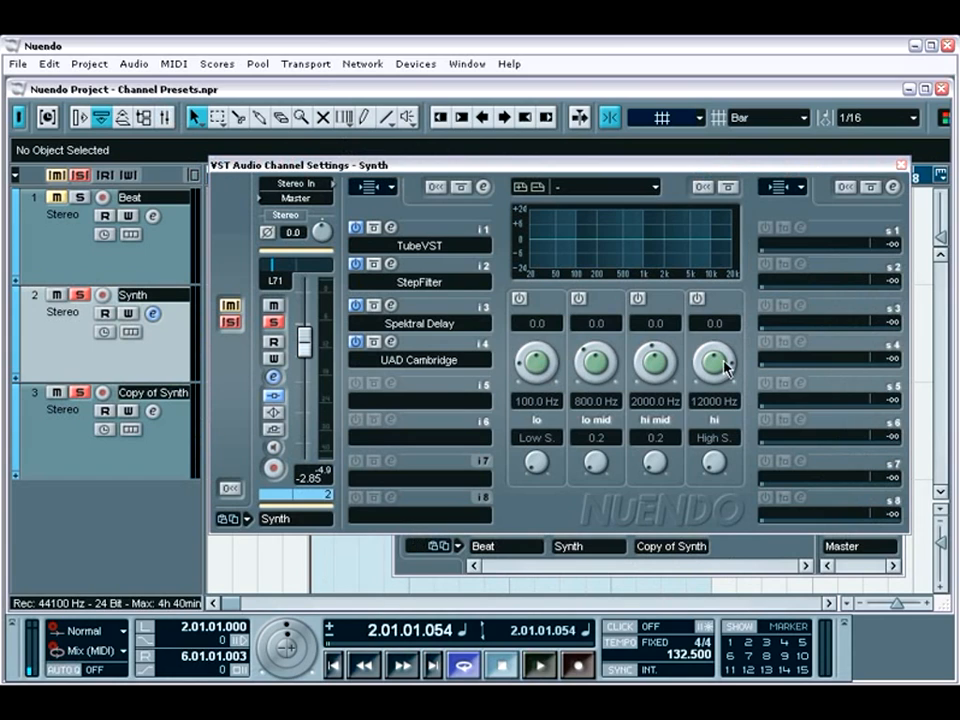
pyautogui.click(901, 164)
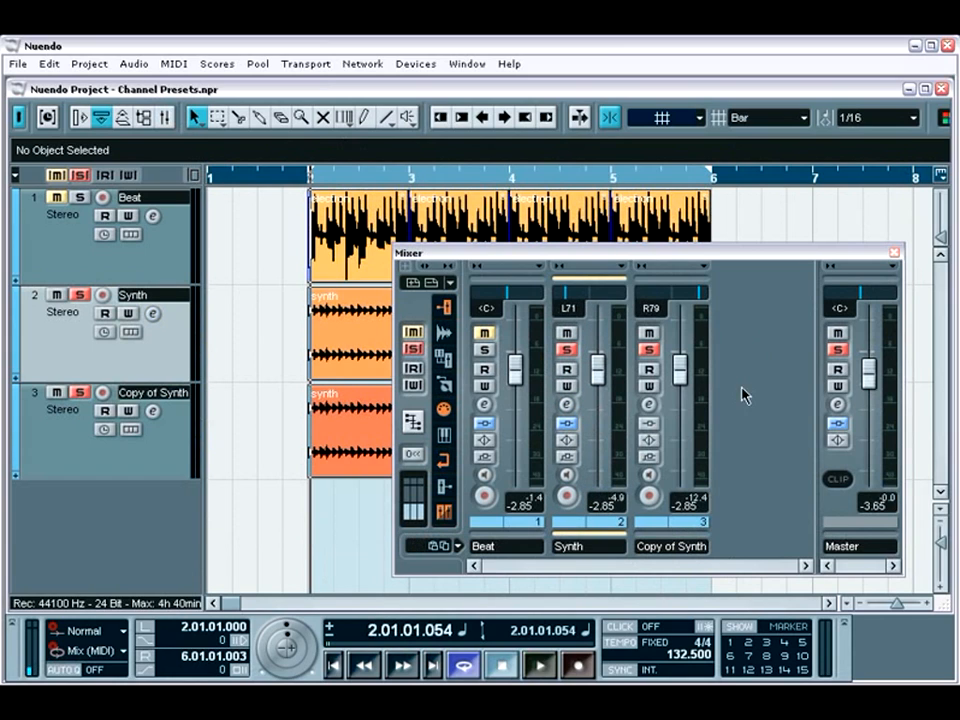
# Load the synth.vmx preset onto the Copy of Synth channel in the mixer and pan that channel to R65
pyautogui.rightClick(688, 530)
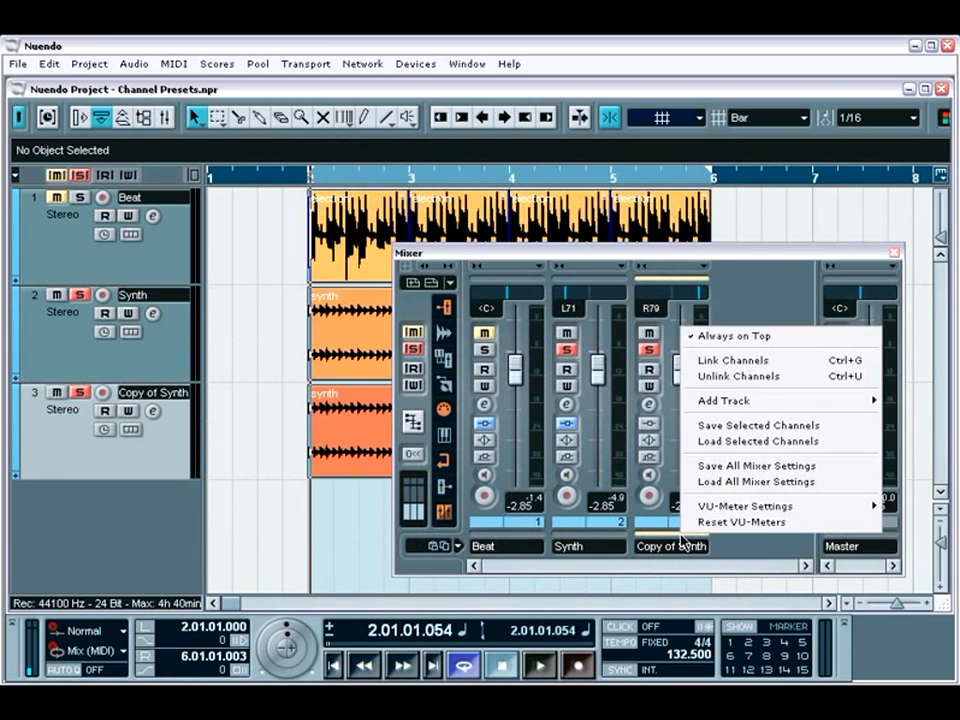
pyautogui.click(743, 441)
pyautogui.click(390, 219)
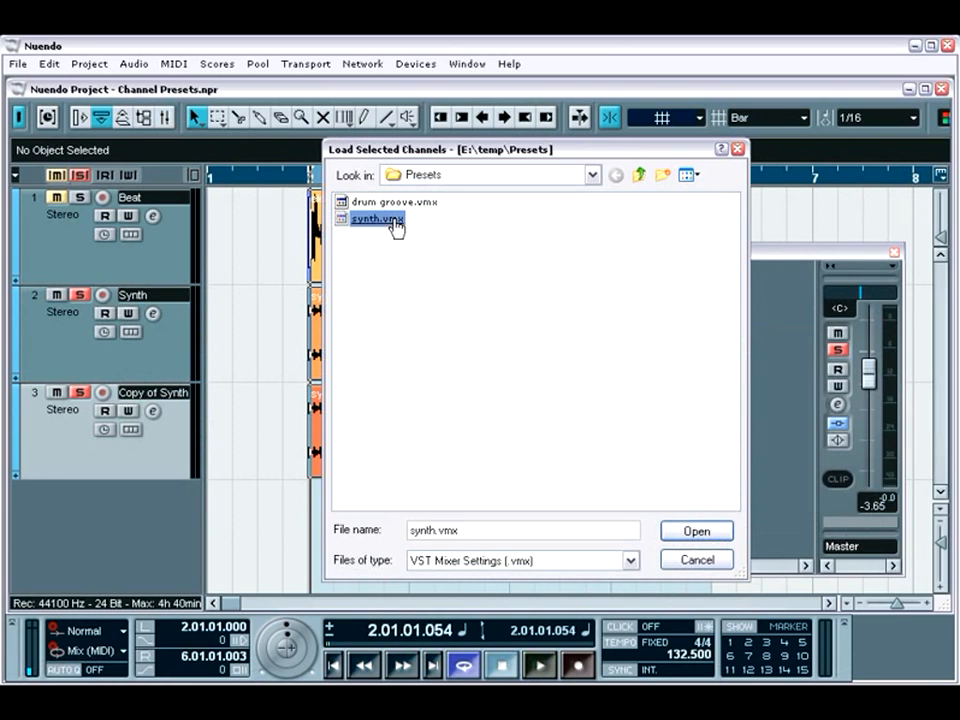
pyautogui.doubleClick(390, 219)
pyautogui.moveTo(651, 302); pyautogui.dragTo(697, 300)
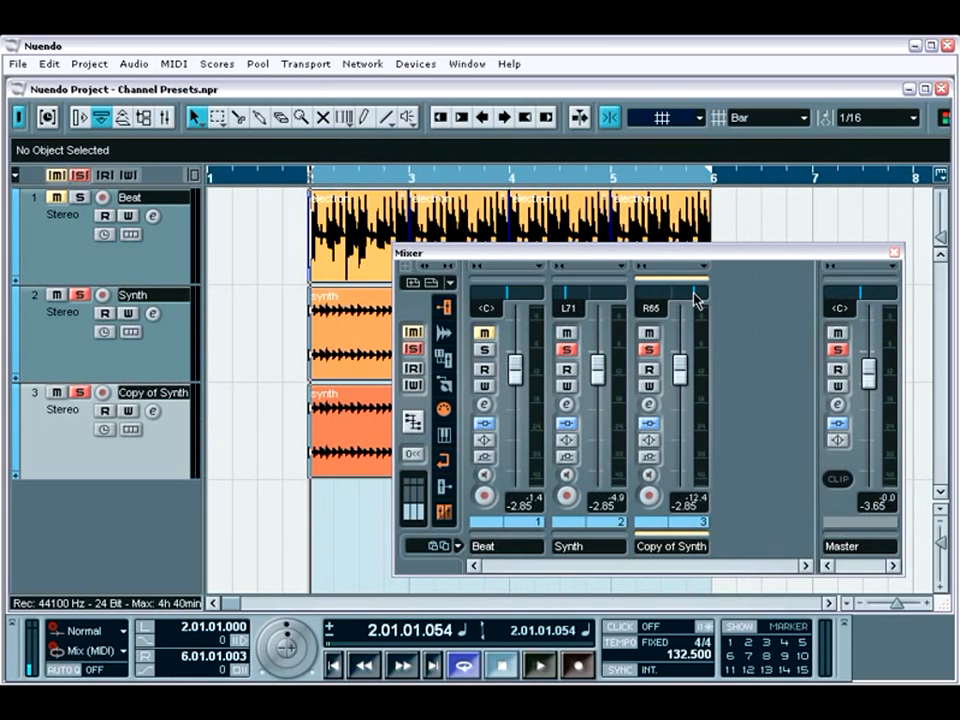
# Deactivate all solos in the mixer, audition the full mix of all three tracks, and stop playback
pyautogui.click(419, 352)
pyautogui.press('space')
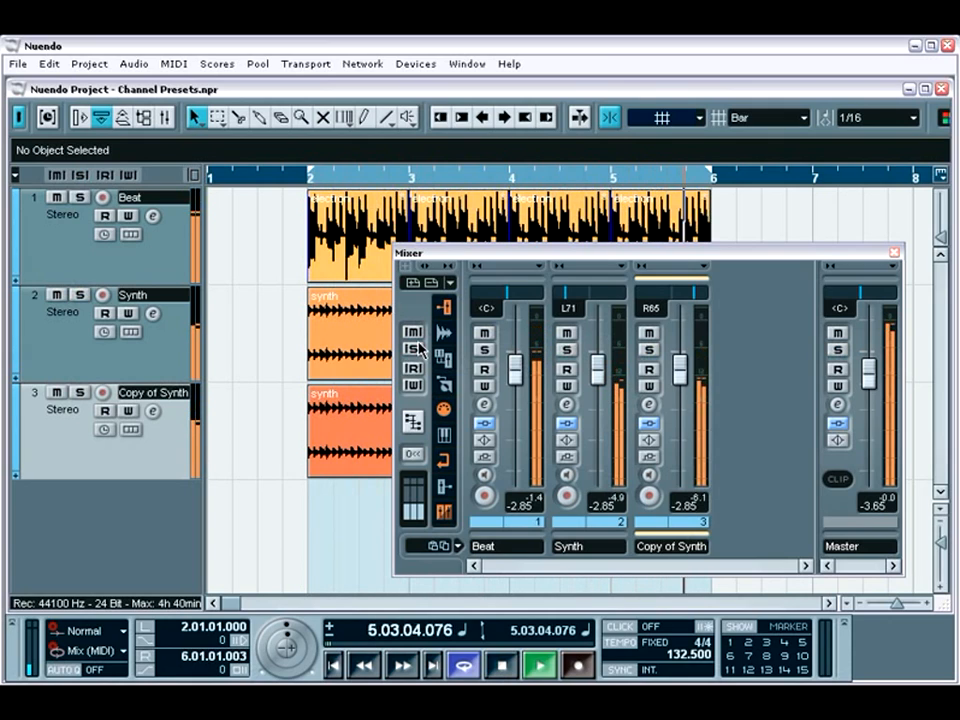
pyautogui.press('space')
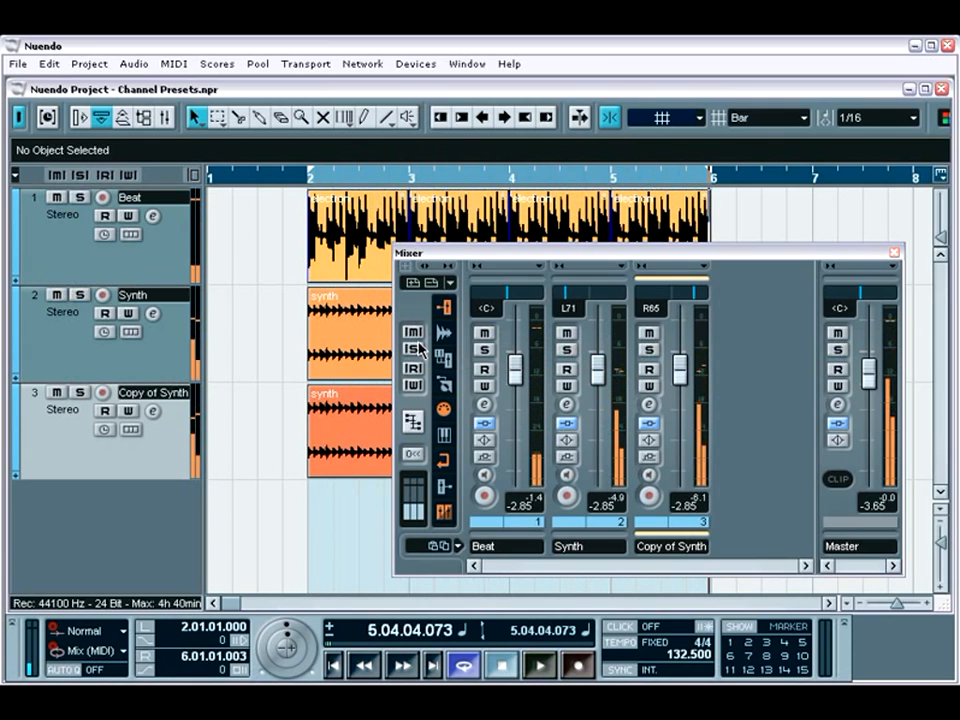